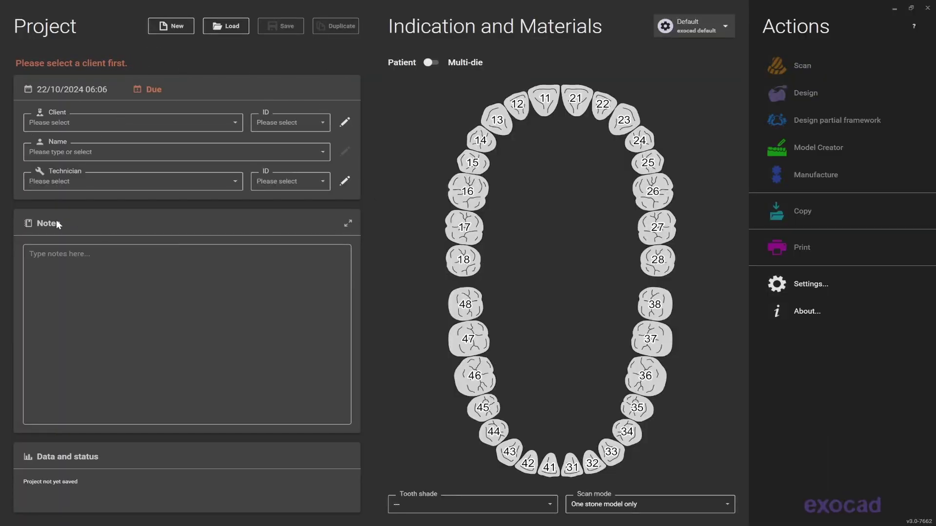
Step: Fill in the project details with client Dentist, the patient's name and the technician Default
click(235, 128)
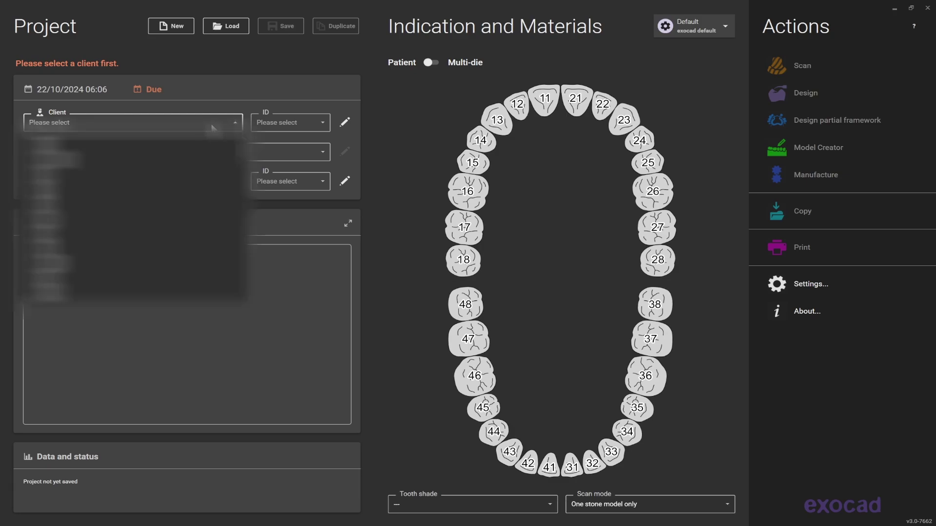
key(d)
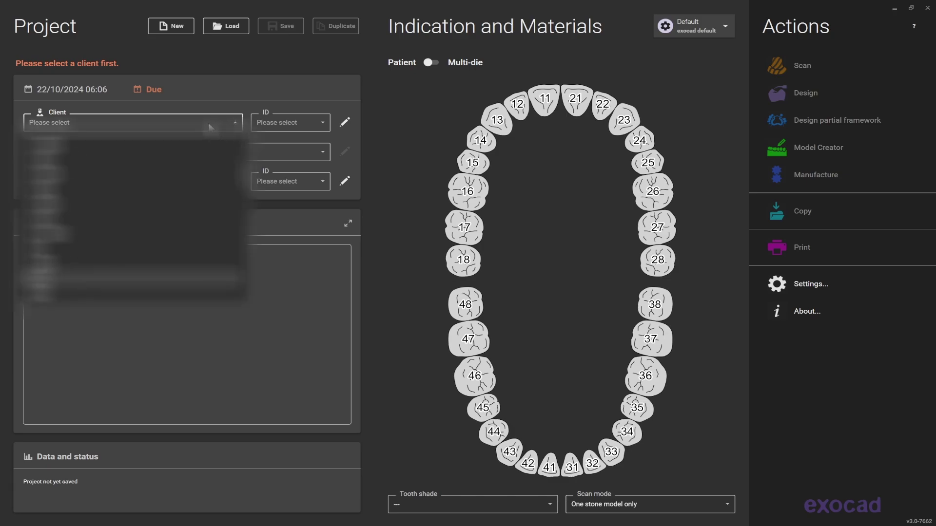
click(155, 157)
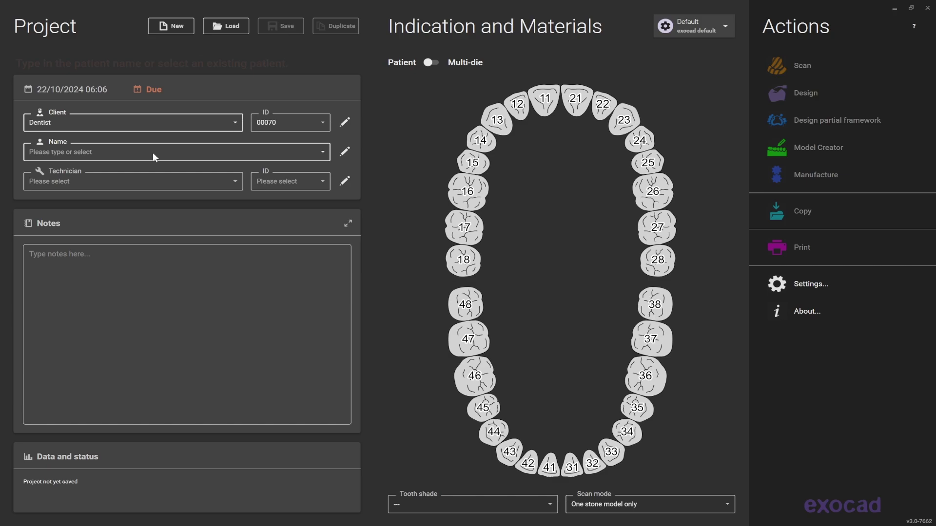
click(267, 157)
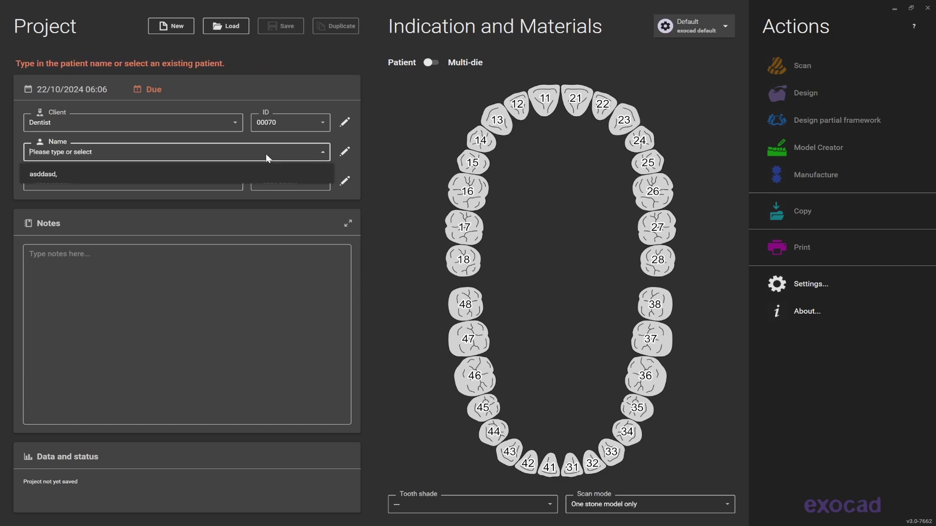
text(asdaoas)
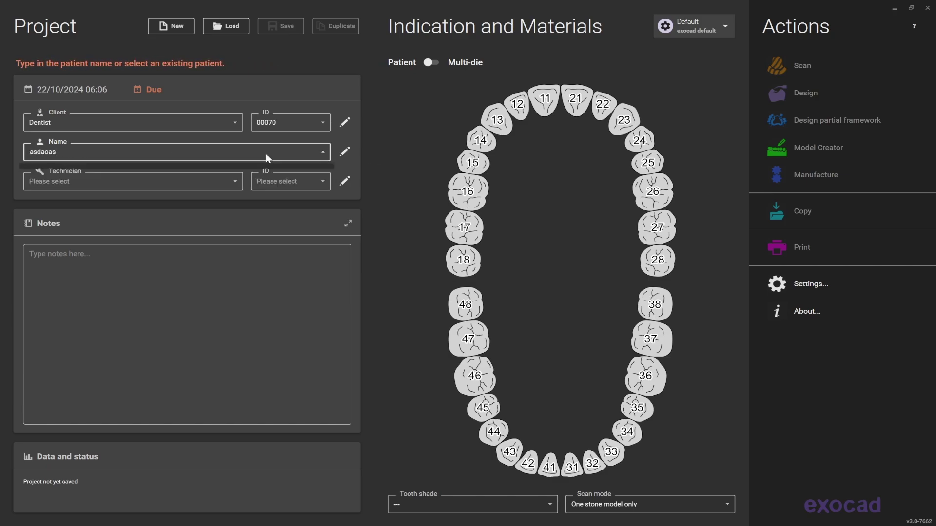
click(235, 181)
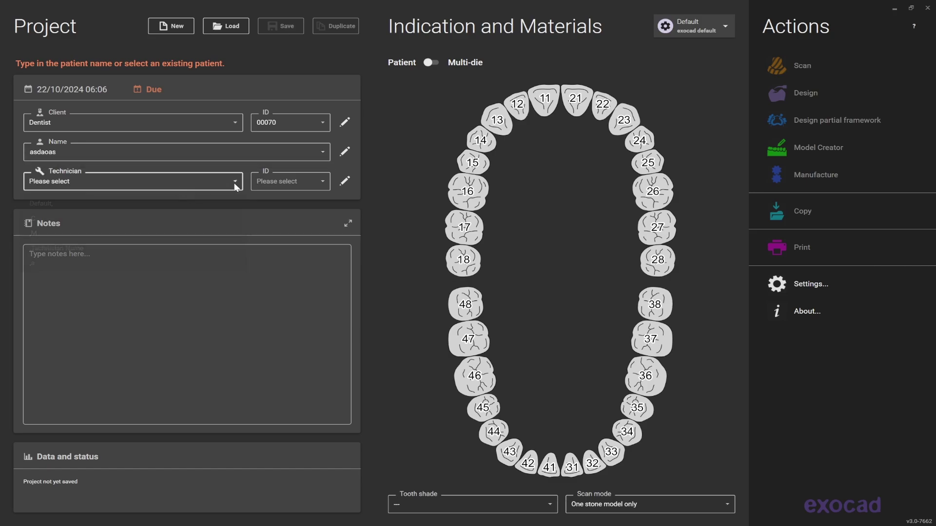
click(128, 201)
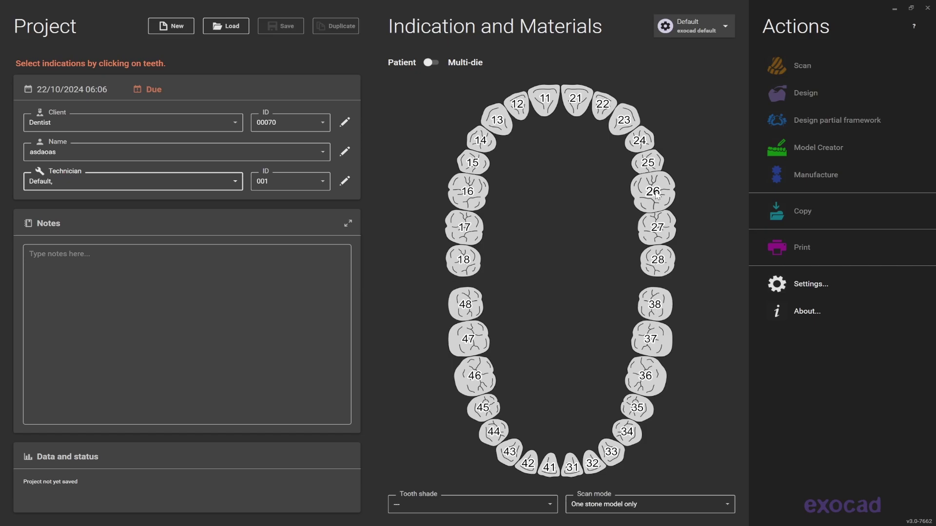
Step: Assign an anatomic crown in Zirconia to tooth 26
click(654, 193)
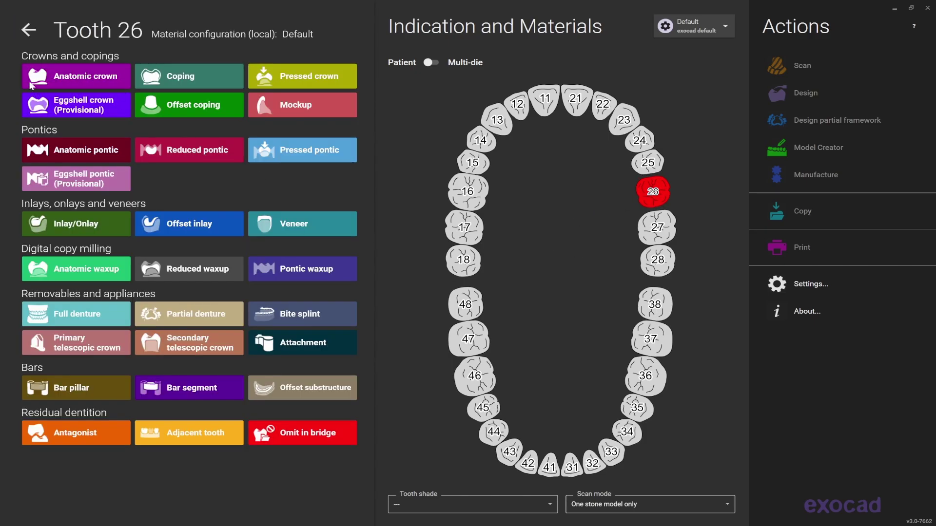
click(73, 83)
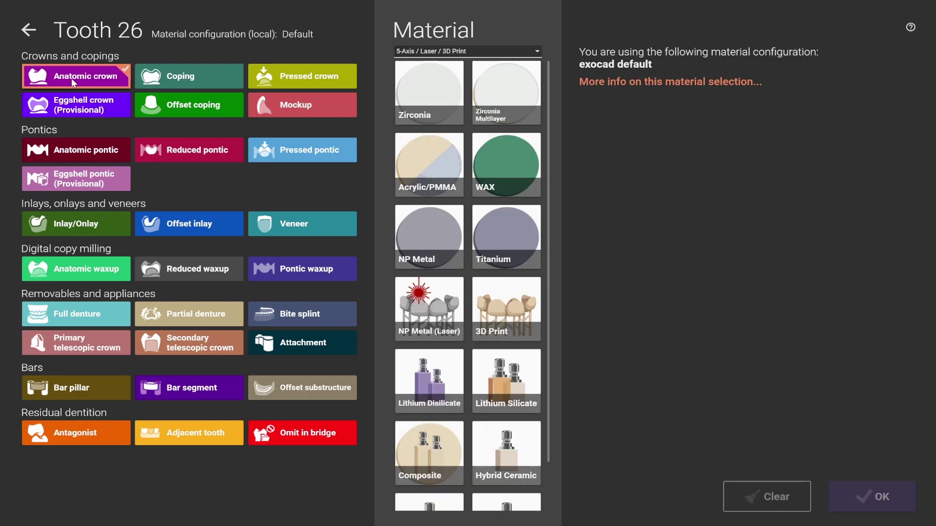
click(422, 85)
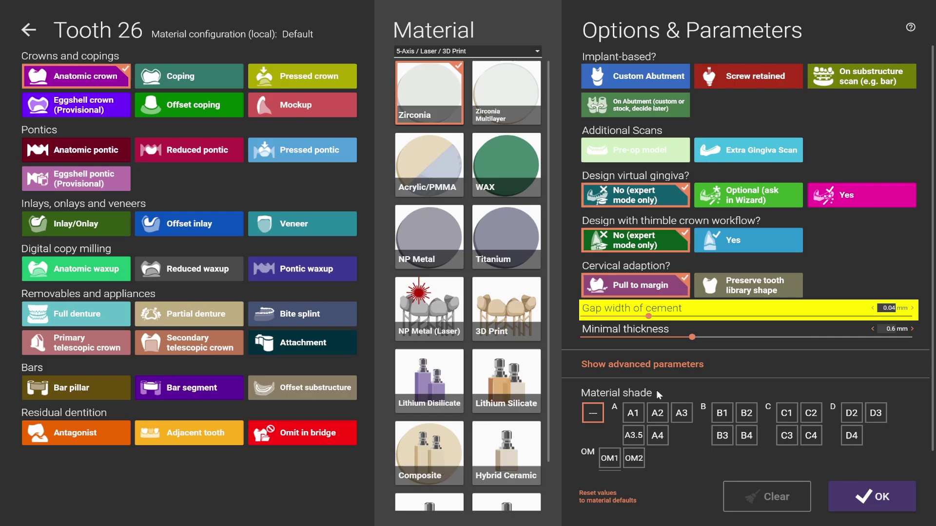
click(878, 498)
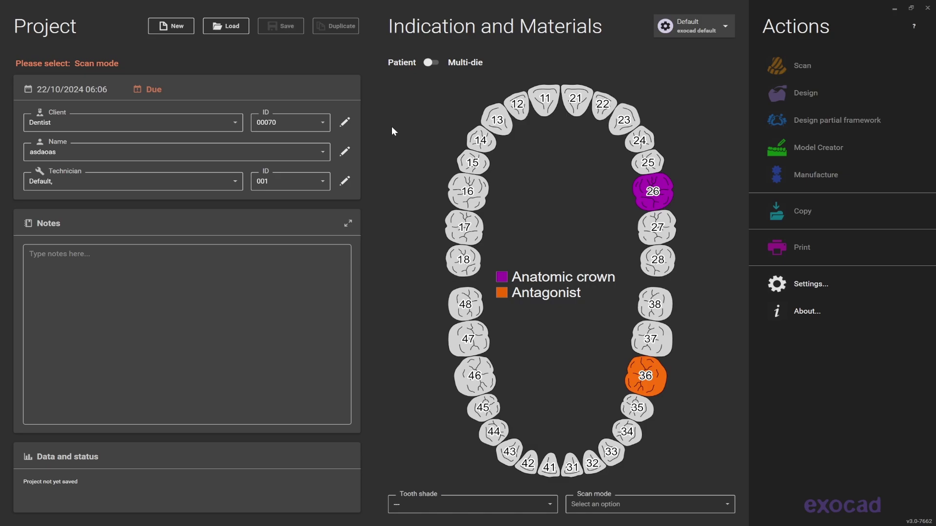
Step: Set the scan mode to Two stone models in occlusion and save the project
click(631, 507)
scroll(587, 389, down, 1)
scroll(592, 379, up, 1)
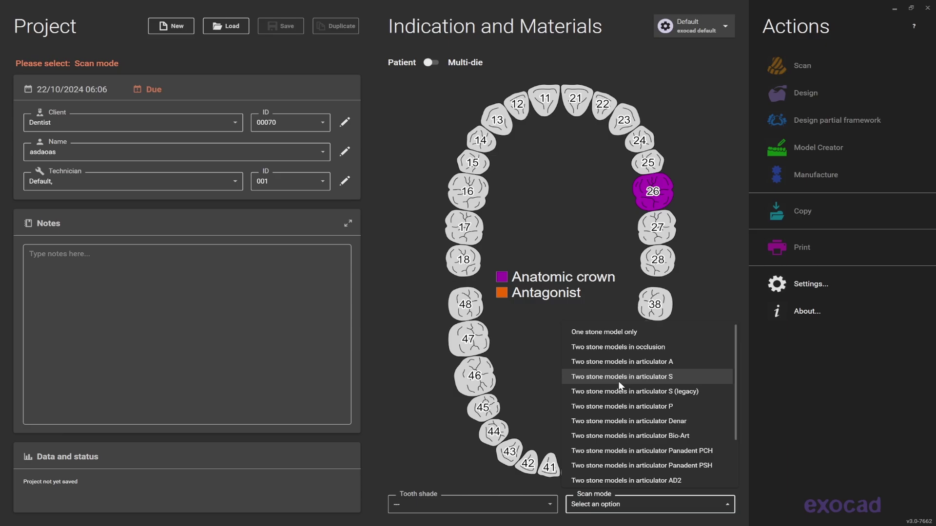
click(622, 347)
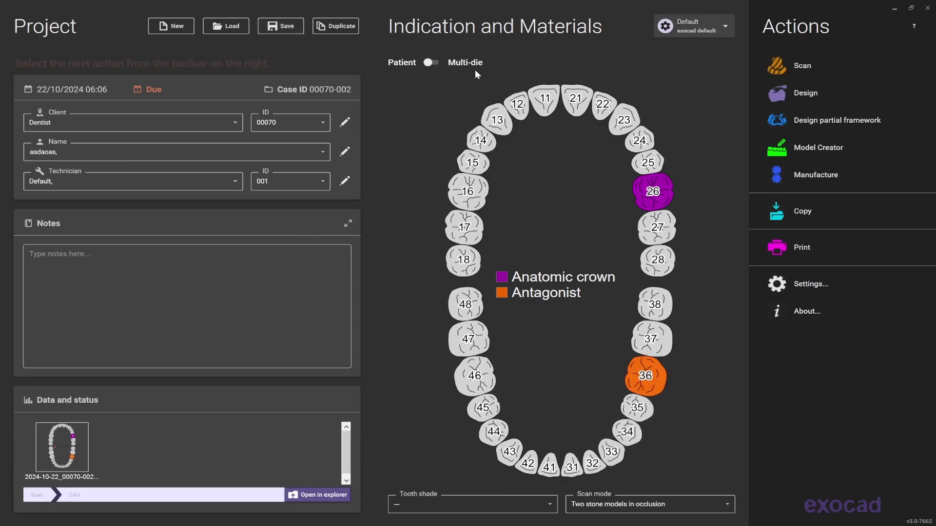
Step: Start the design and load 2020-10-21_00001-036-upperjaw as the upper jaw scan and 2020-10-21_00001-036-antagonist as the antagonist from folder 01
click(822, 95)
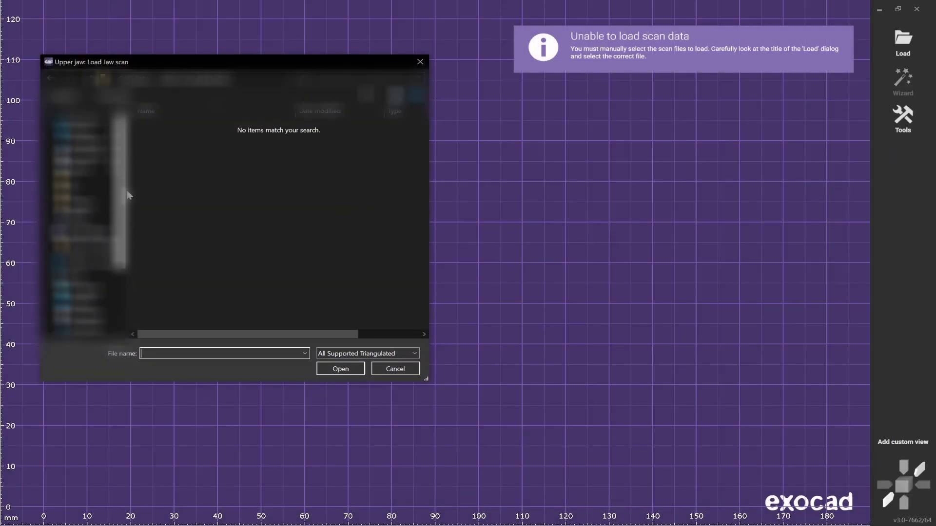
click(81, 132)
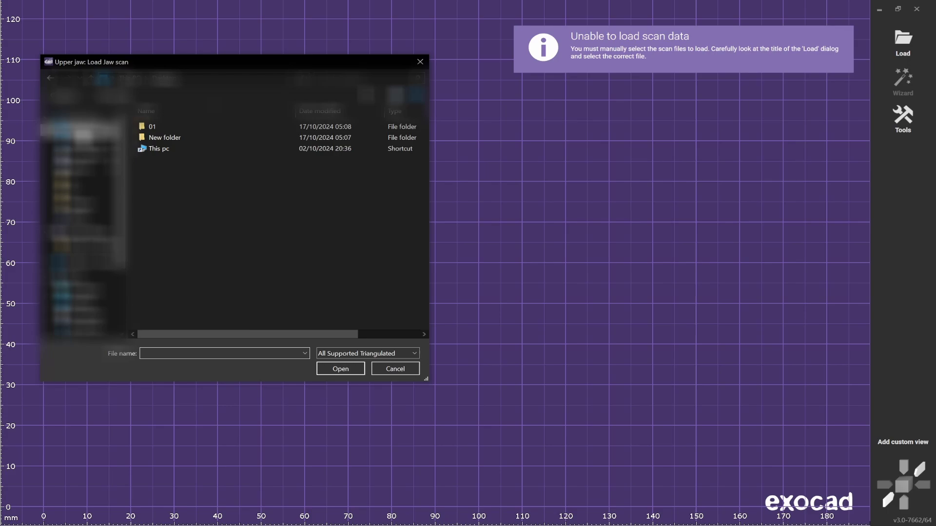
double_click(161, 126)
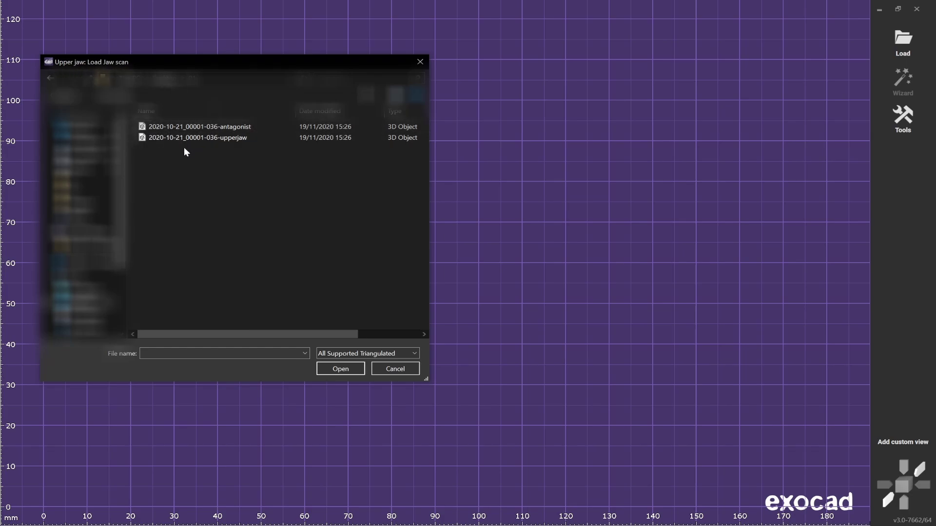
click(203, 138)
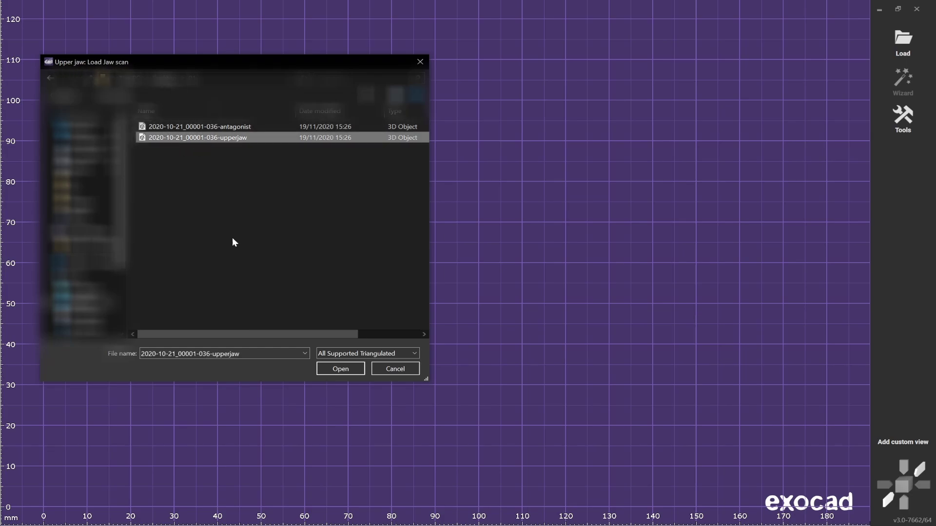
click(334, 370)
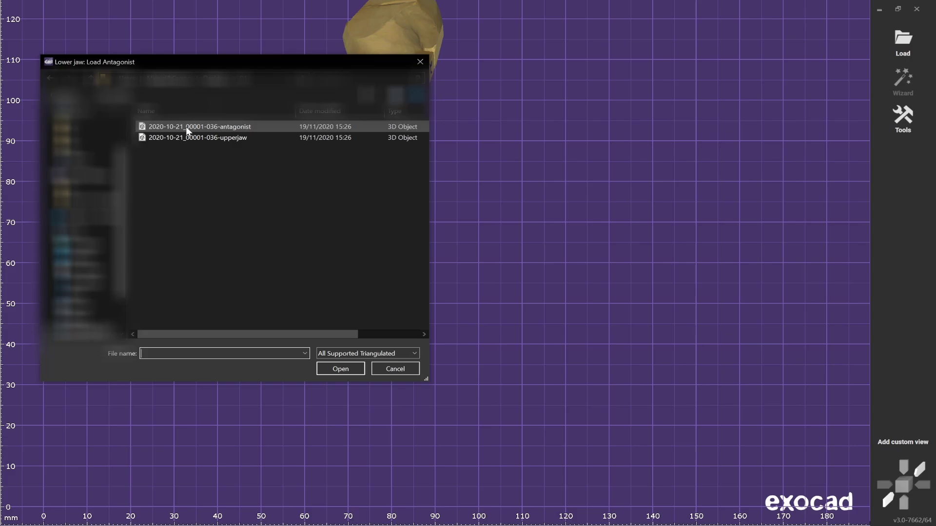
click(186, 127)
click(340, 369)
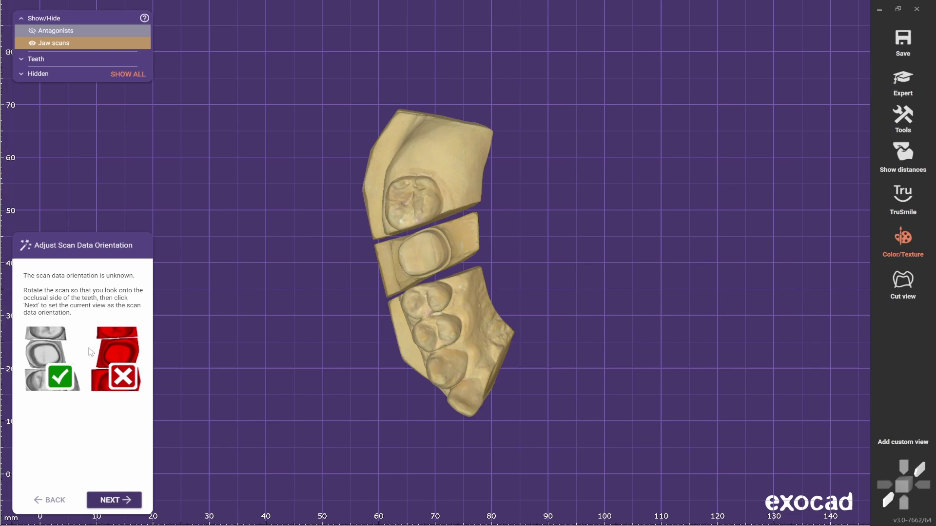
Step: Rotate the jaw scan to look straight onto the occlusal side and set that view as the scan orientation
right_drag(281, 269, 412, 248)
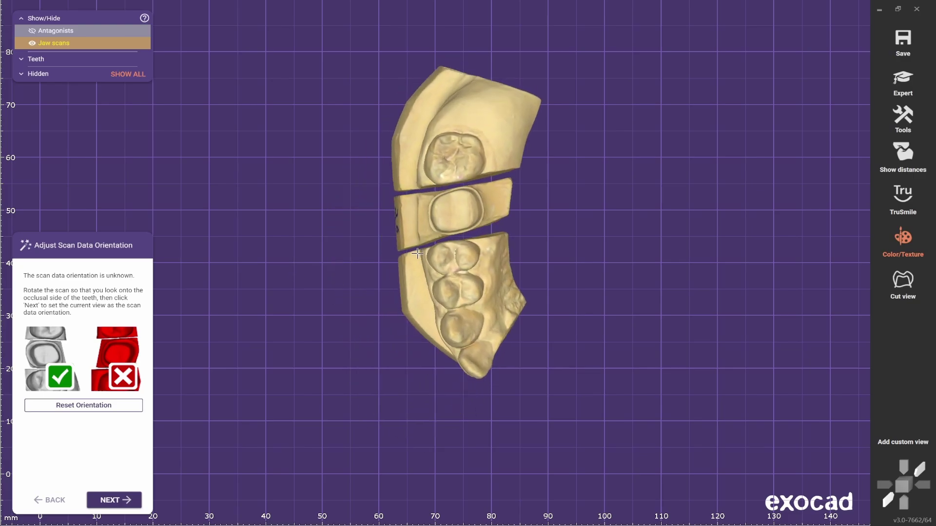
click(107, 502)
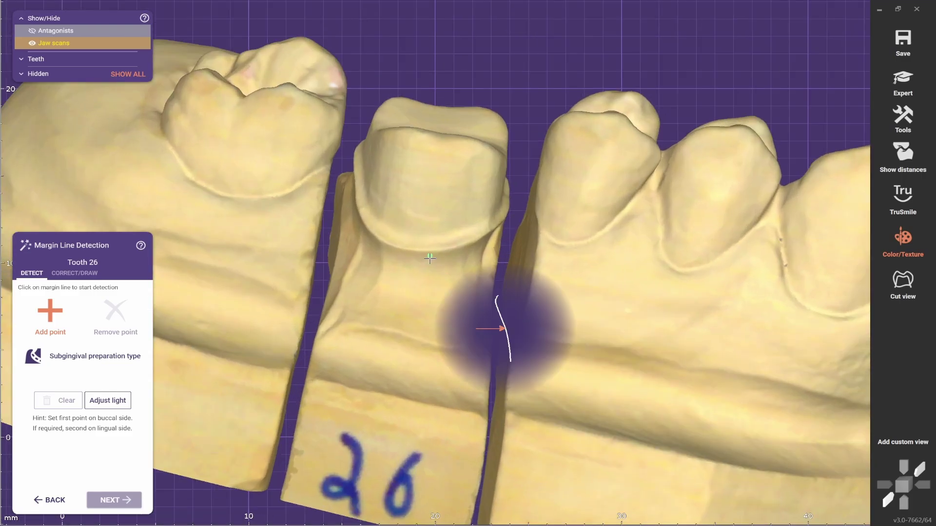
Step: Detect the margin line of tooth 26 from a point on its buccal margin, check it in correction mode and accept it
click(419, 253)
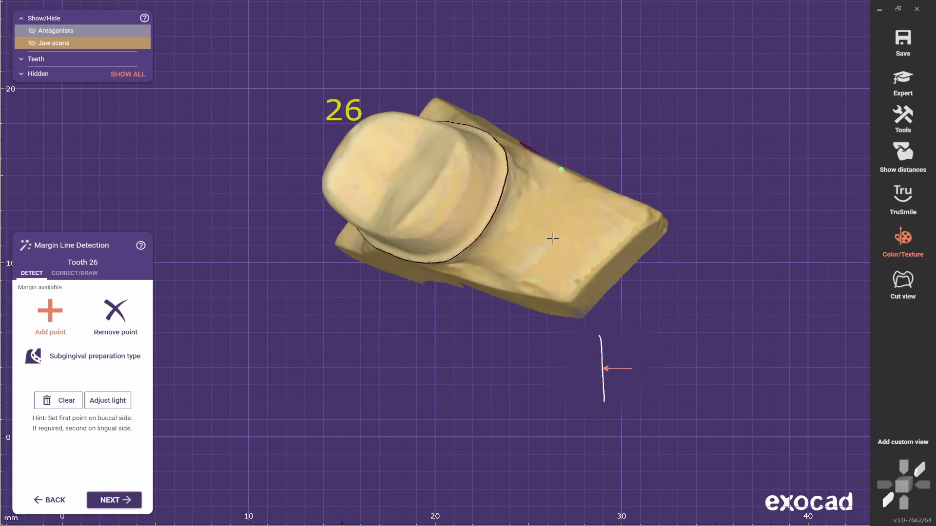
click(74, 274)
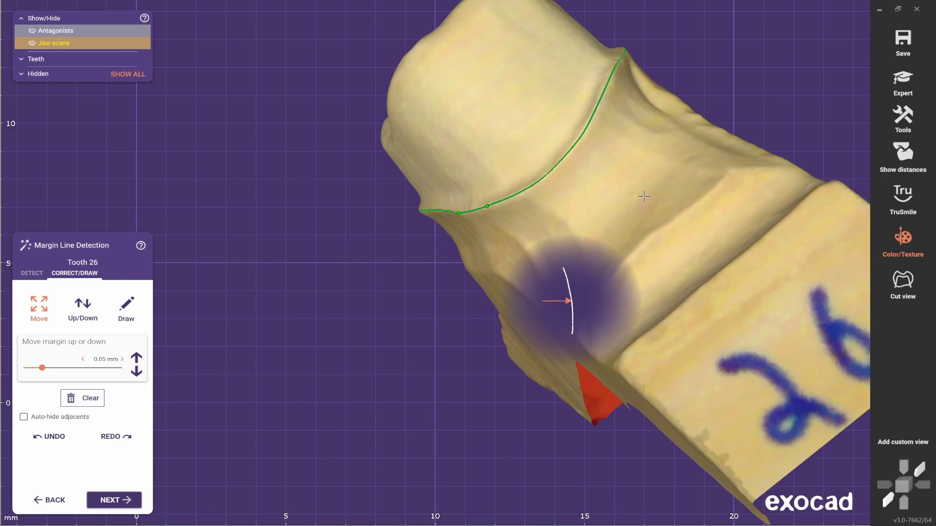
click(114, 501)
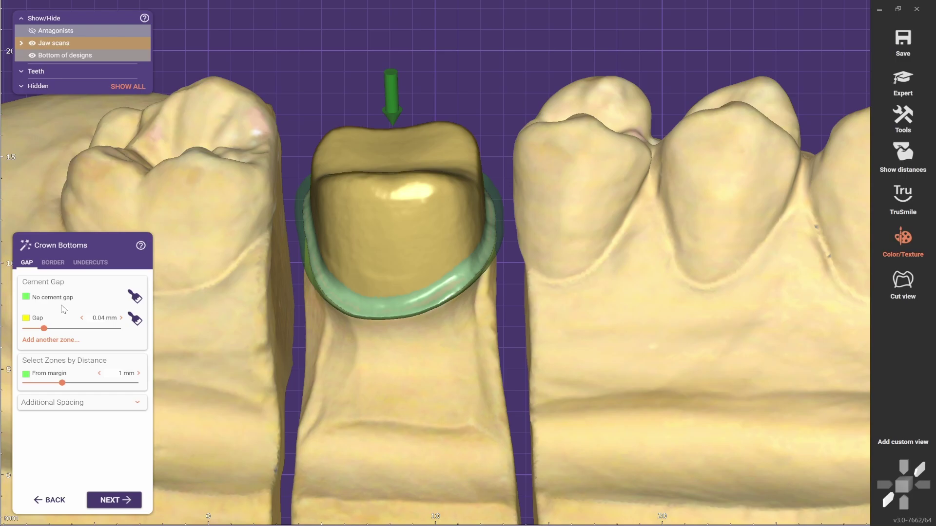
Step: Check the cement gap zones of the crown bottom around the preparation and accept the default settings
right_drag(377, 186, 363, 217)
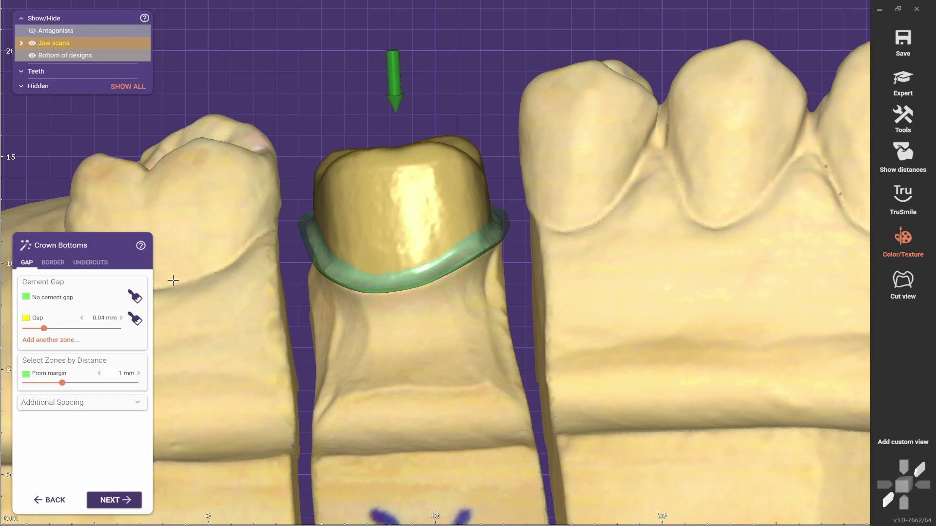
scroll(323, 244, down, 4)
right_drag(319, 273, 315, 249)
scroll(315, 248, up, 4)
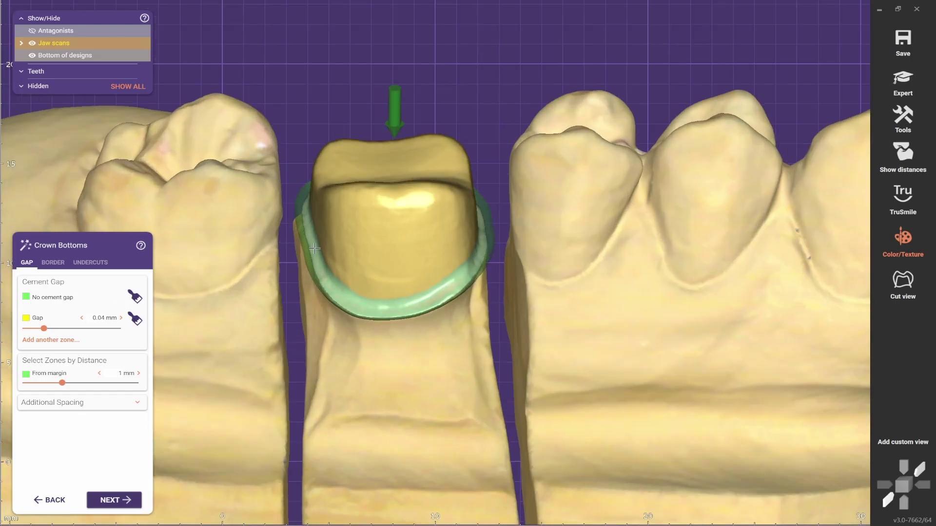
right_drag(494, 219, 516, 115)
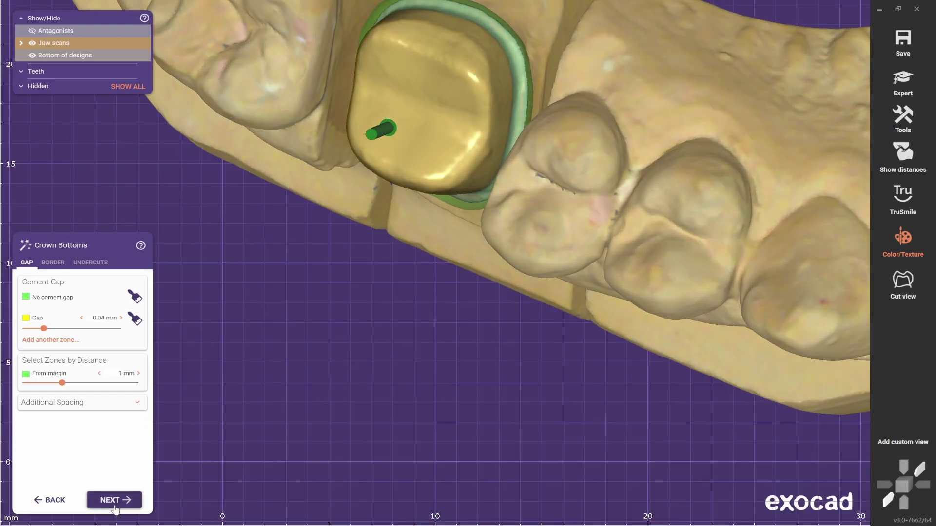
click(110, 501)
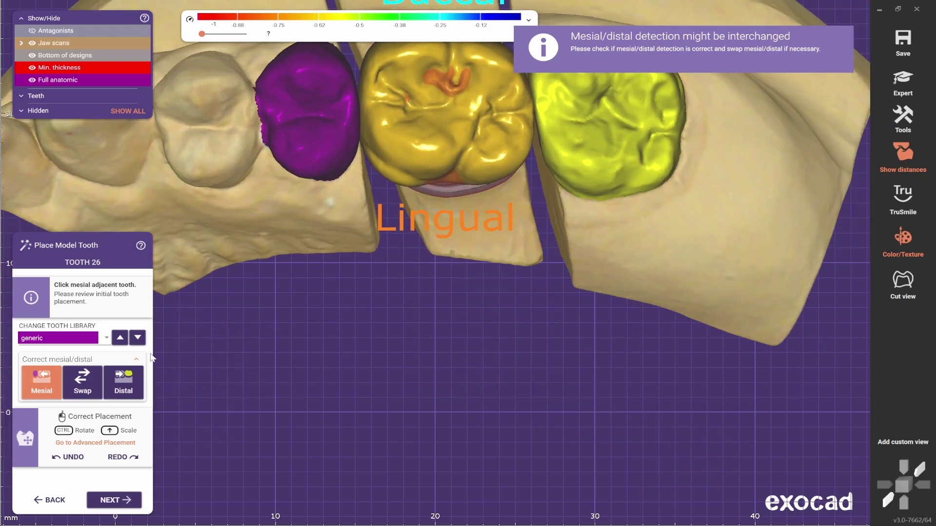
Step: Change the tooth library for the model tooth 26 to geller
click(121, 342)
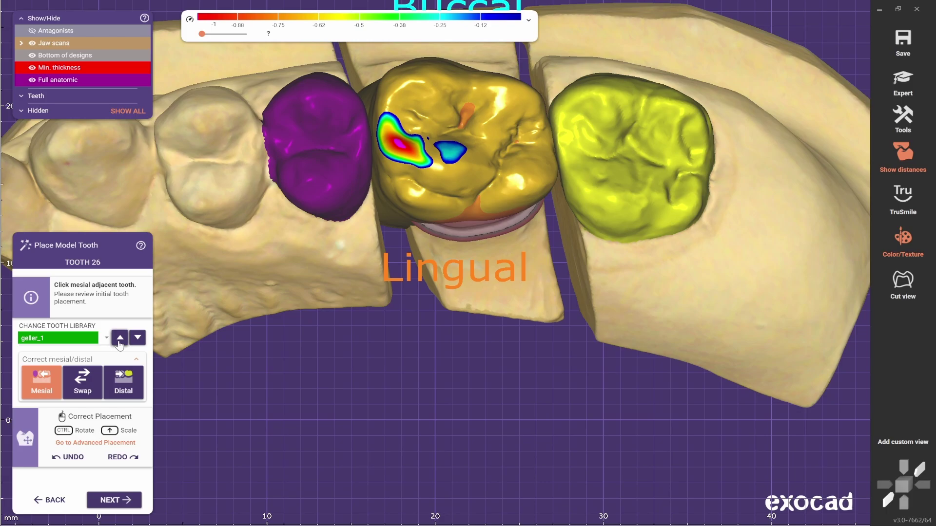
click(119, 339)
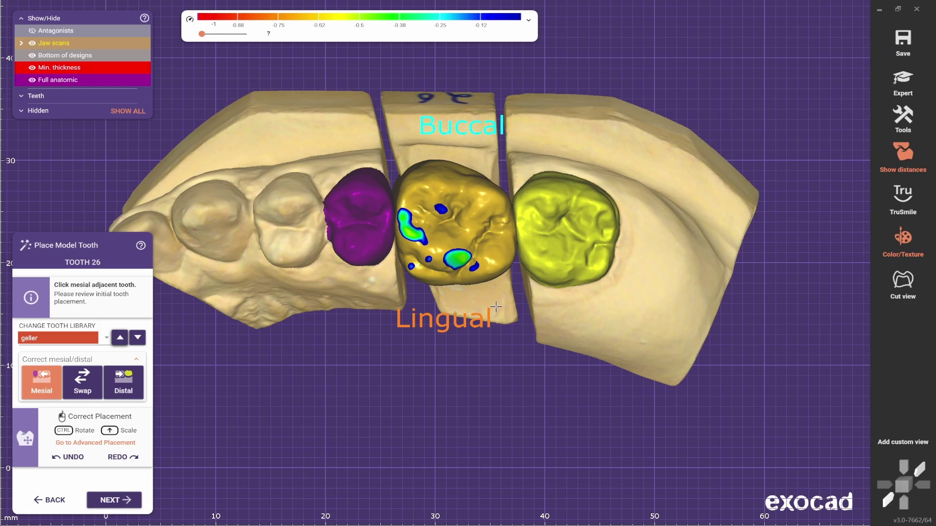
Step: Move, rotate and slightly scale the model tooth 26 between its neighbouring teeth, working from the occlusal side
mouse_move(465, 253)
mouse_down()
mouse_move(477, 244)
mouse_move(454, 245)
mouse_move(464, 245)
mouse_up()
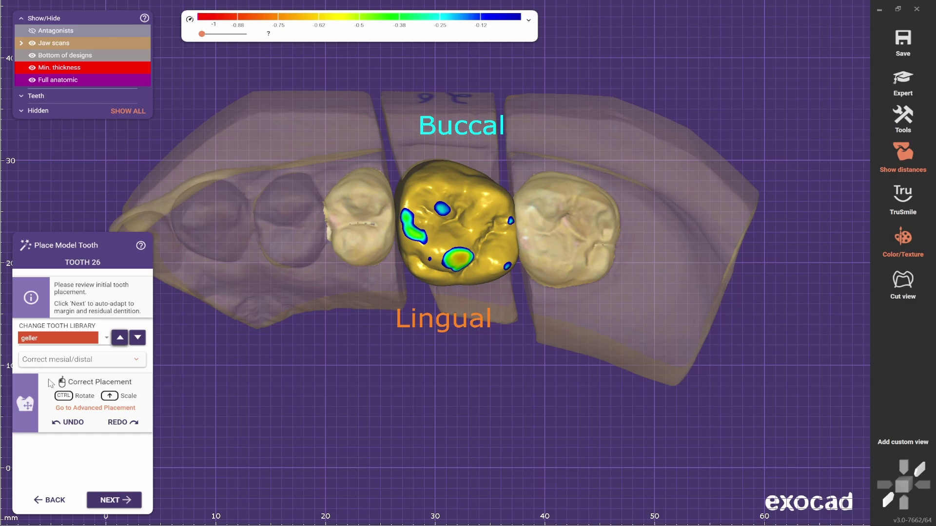
ctrl+drag(496, 223, 487, 216)
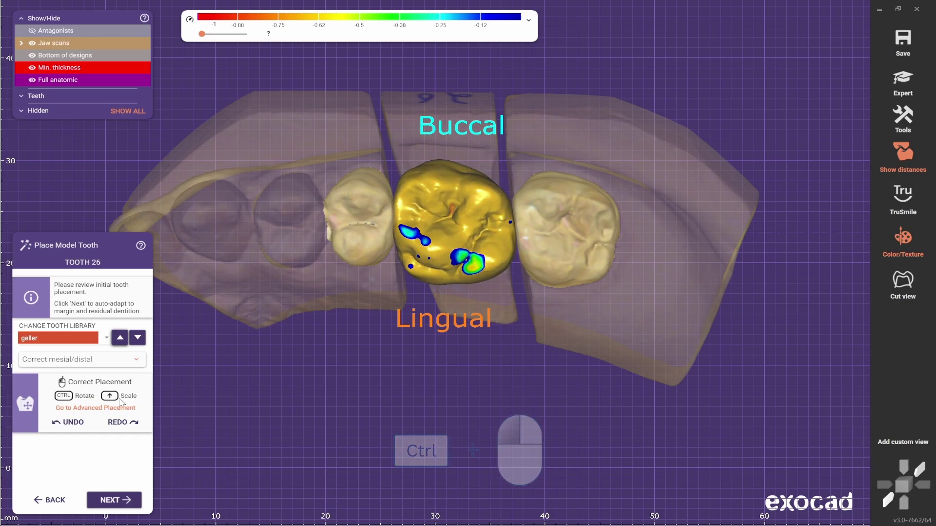
shift+drag(502, 257, 498, 256)
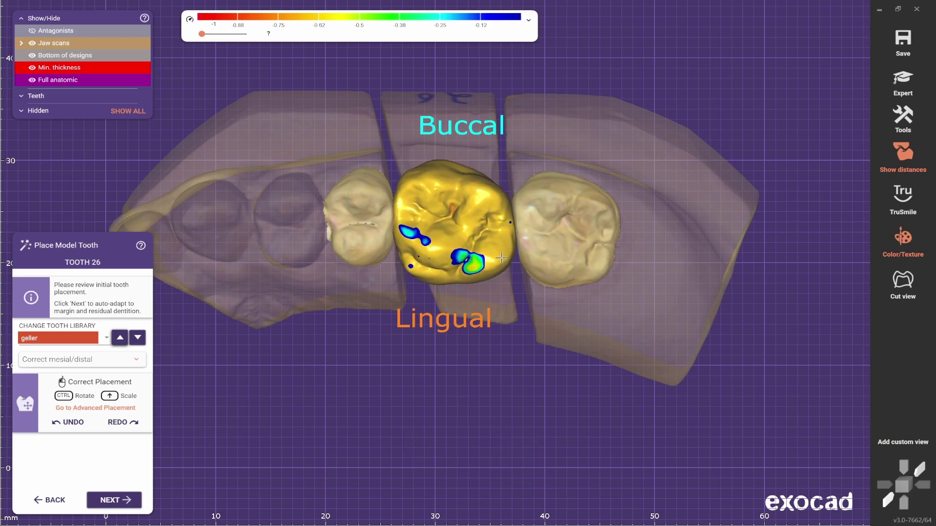
right_drag(528, 314, 528, 315)
ctrl+drag(503, 287, 501, 284)
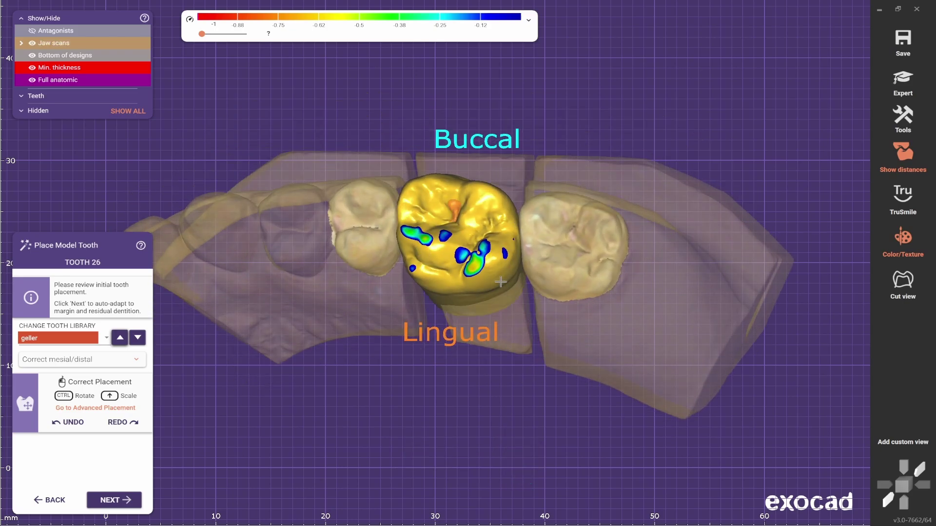
Step: Tilt the model tooth 26 slightly from the lingual side to align it with the neighbouring teeth
scroll(500, 282, down, 3)
right_drag(501, 282, 472, 261)
scroll(480, 260, up, 4)
scroll(471, 261, up, 4)
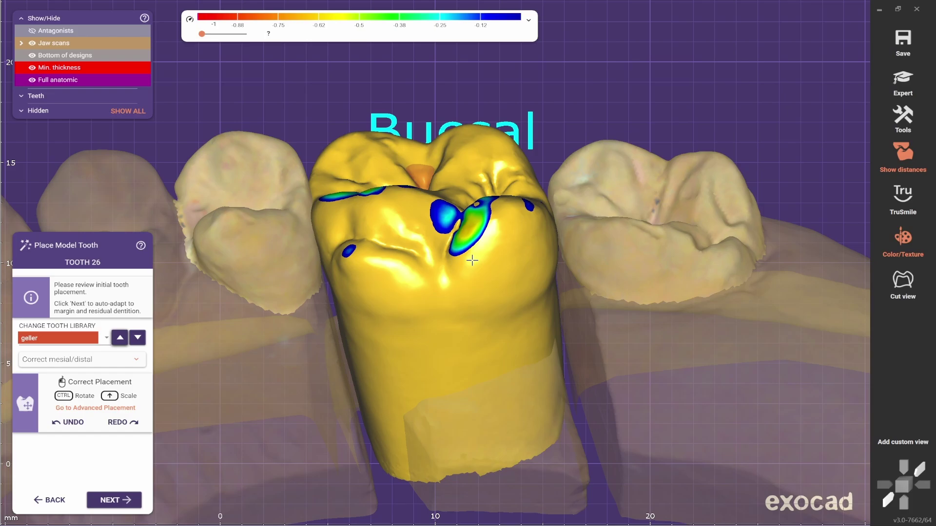
ctrl+drag(504, 200, 502, 206)
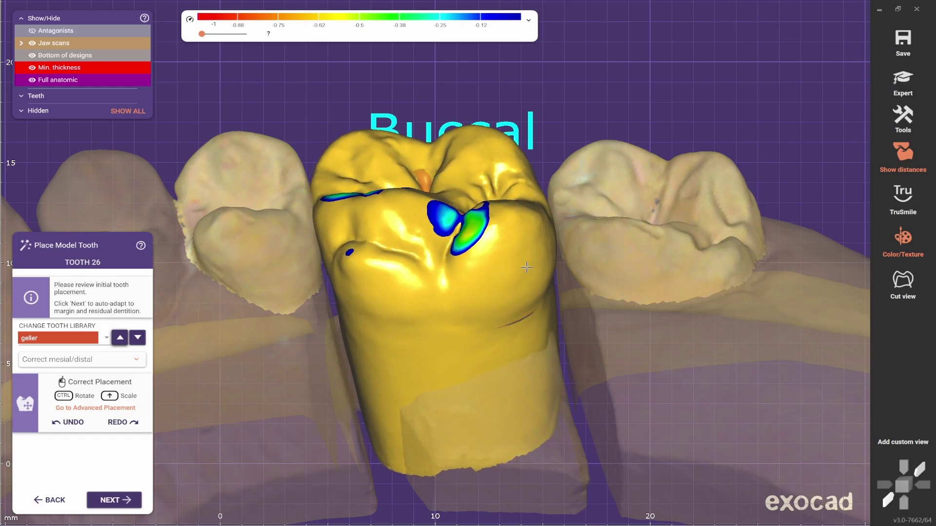
scroll(528, 288, down, 2)
right_drag(527, 267, 528, 287)
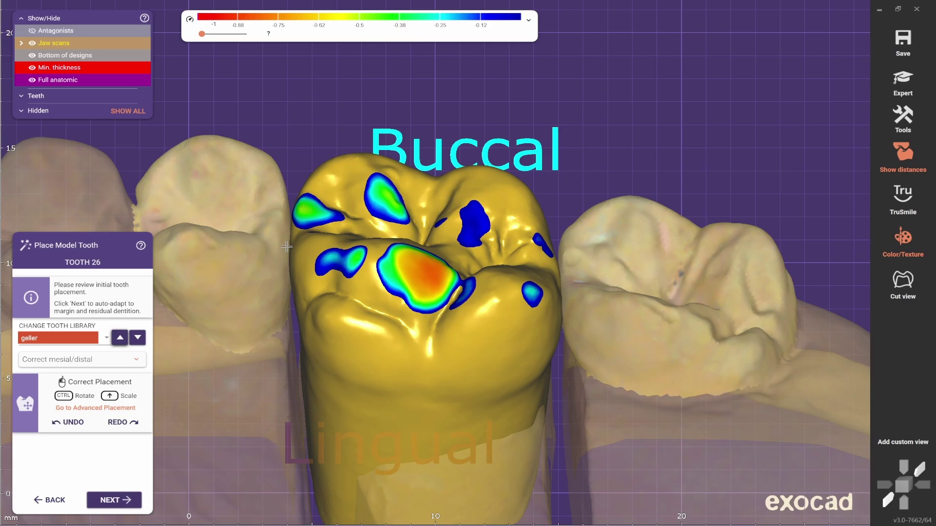
Step: Check the placement of the model tooth 26 and accept it for automatic adaptation to the margin and residual dentition
scroll(298, 229, down, 2)
scroll(298, 229, up, 4)
scroll(298, 229, down, 3)
right_drag(376, 390, 440, 324)
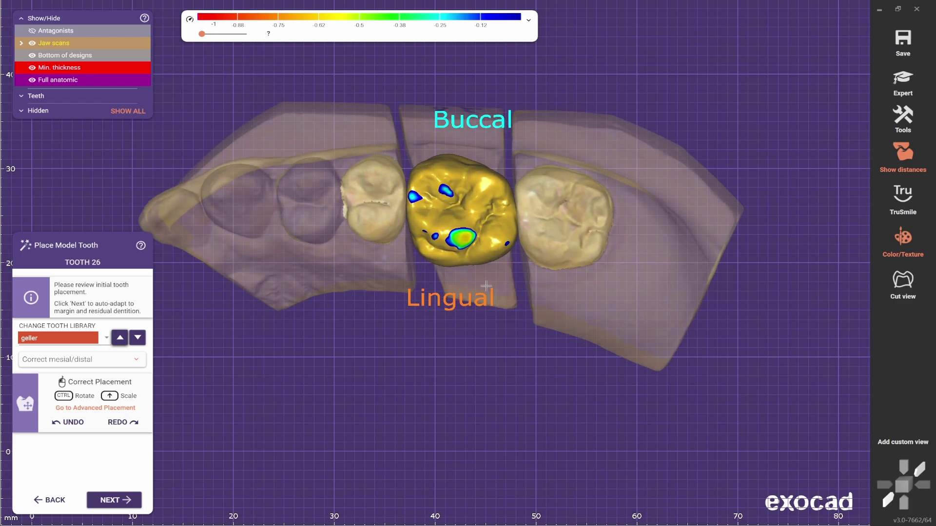
click(116, 500)
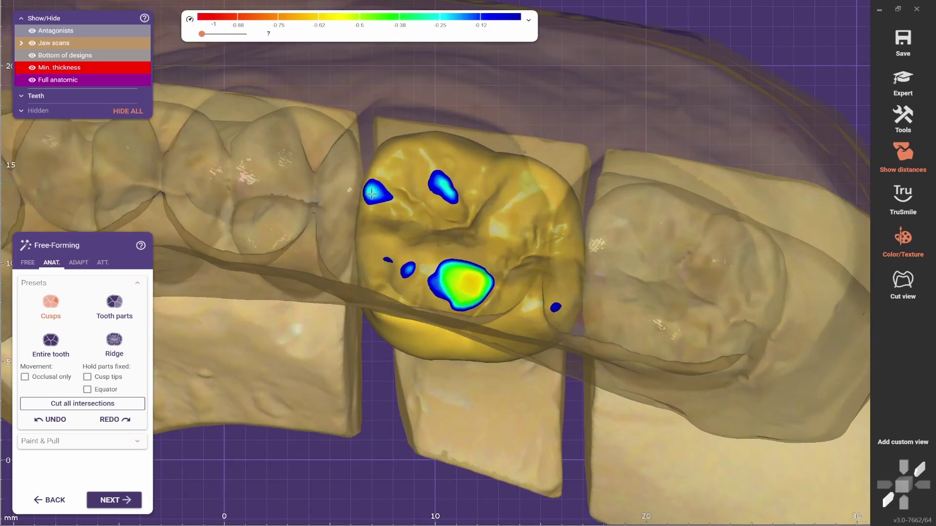
Step: Cut the crown's occlusal intersections with the antagonist at a desired distance of 0.1 mm, using static occlusion
right_drag(422, 317, 490, 230)
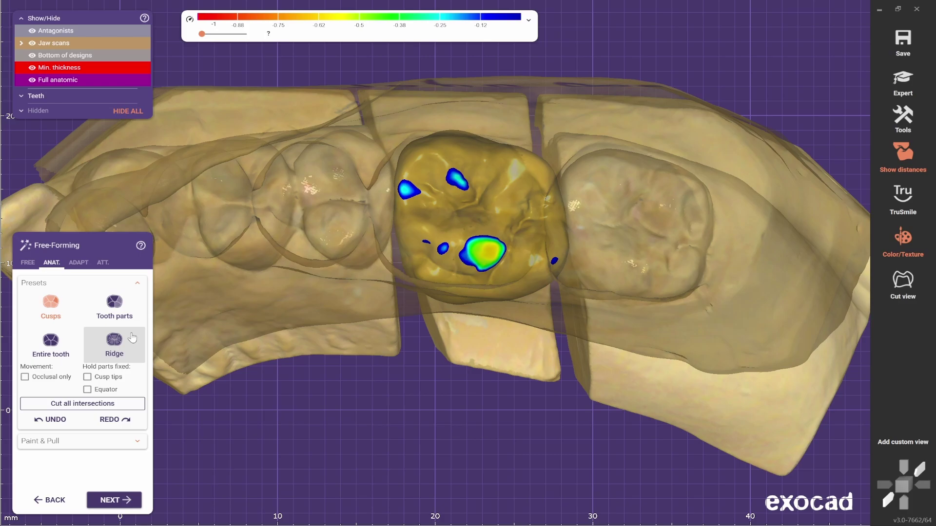
click(78, 263)
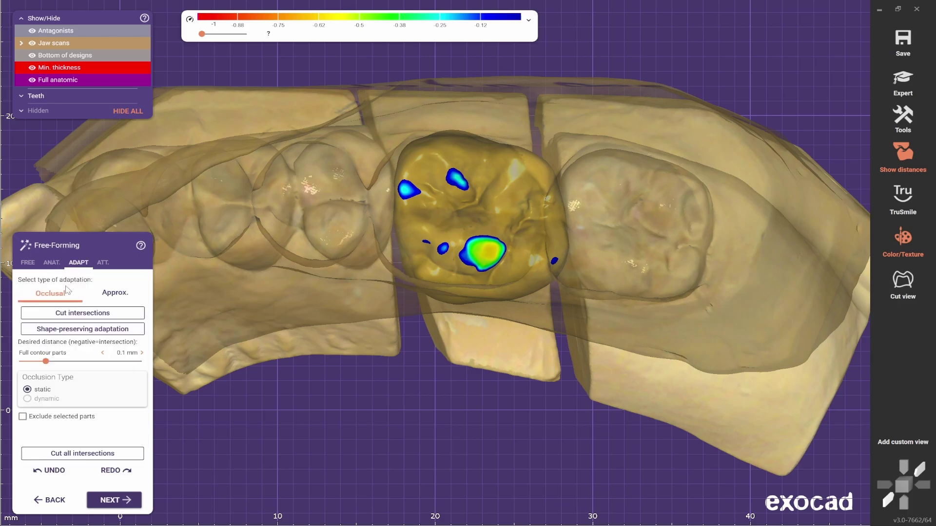
click(84, 313)
Step: Make the jaw scan transparent and display the crown's intersections with the adjacent teeth besides those with the antagonists
right_drag(389, 341, 327, 309)
shift+middle_click(321, 295)
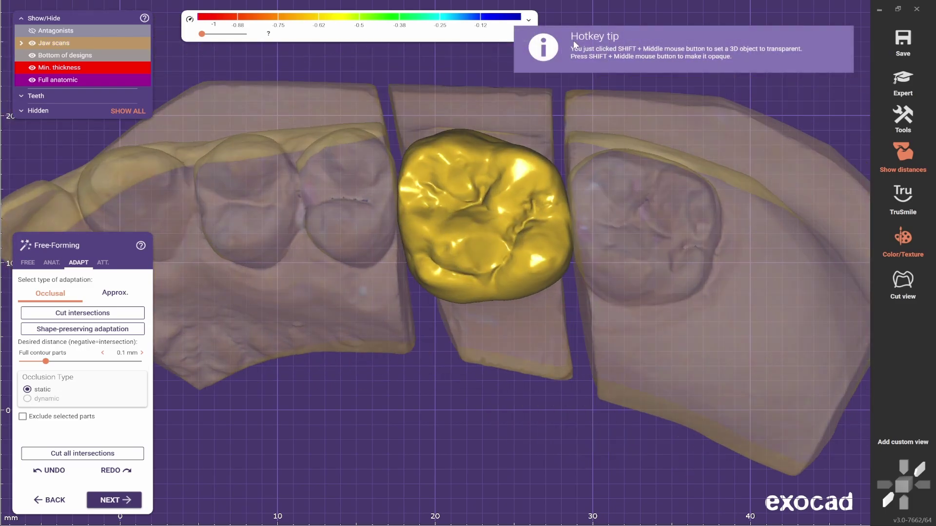
click(529, 21)
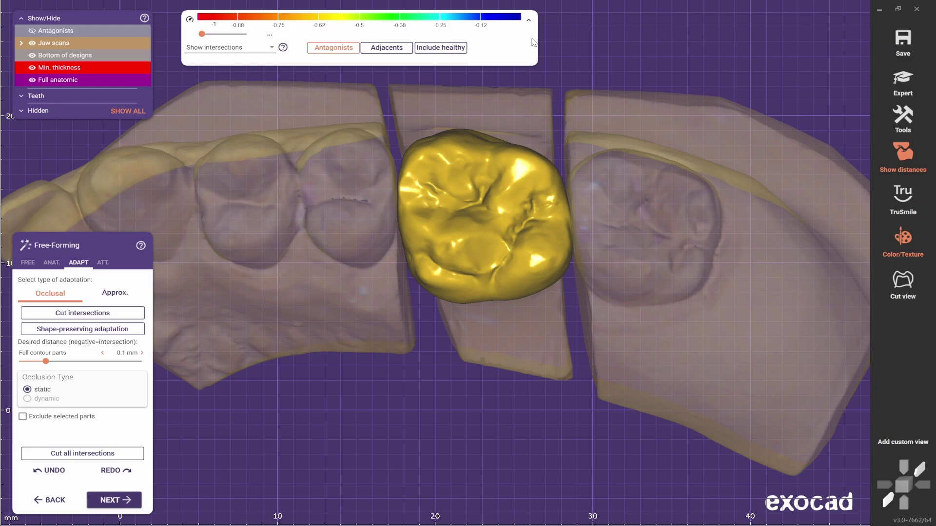
click(384, 55)
right_drag(349, 121, 349, 121)
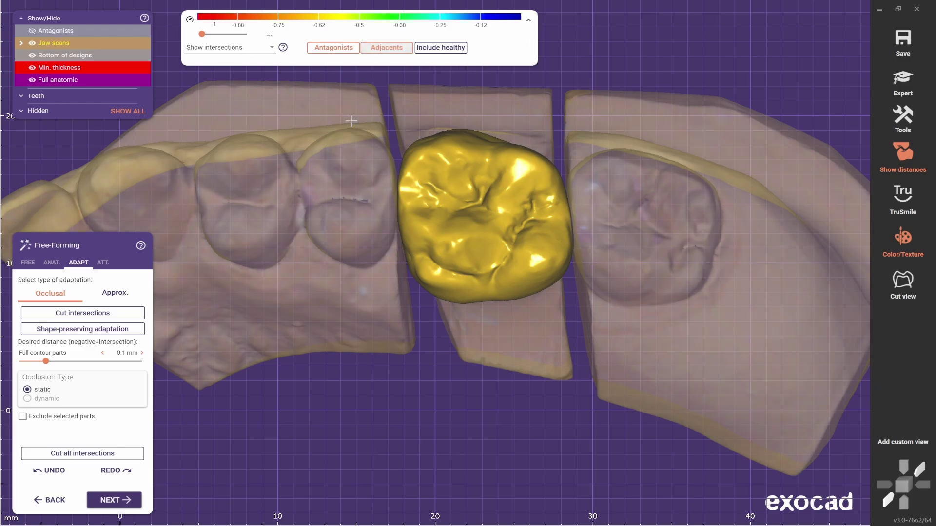
scroll(293, 195, down, 4)
right_drag(276, 256, 275, 256)
middle_drag(288, 277, 391, 300)
scroll(391, 300, up, 3)
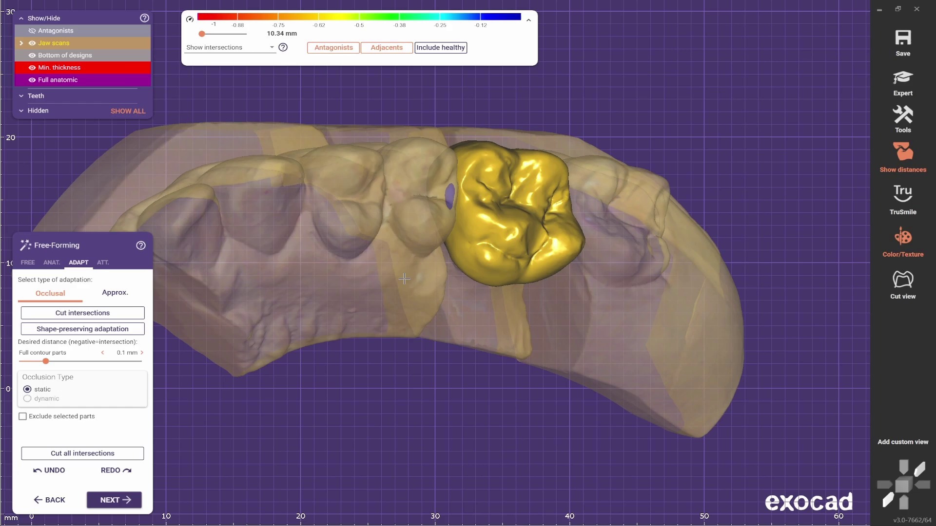
right_drag(383, 272, 234, 291)
Step: Add material to the crown's contact areas with the adjacent teeth using a larger Add/Remove brush
click(27, 263)
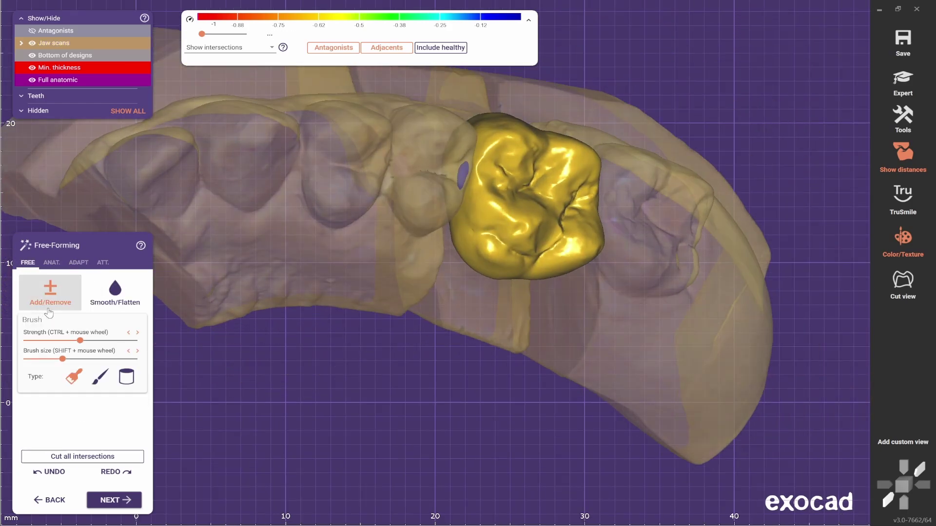
scroll(466, 181, up, 4)
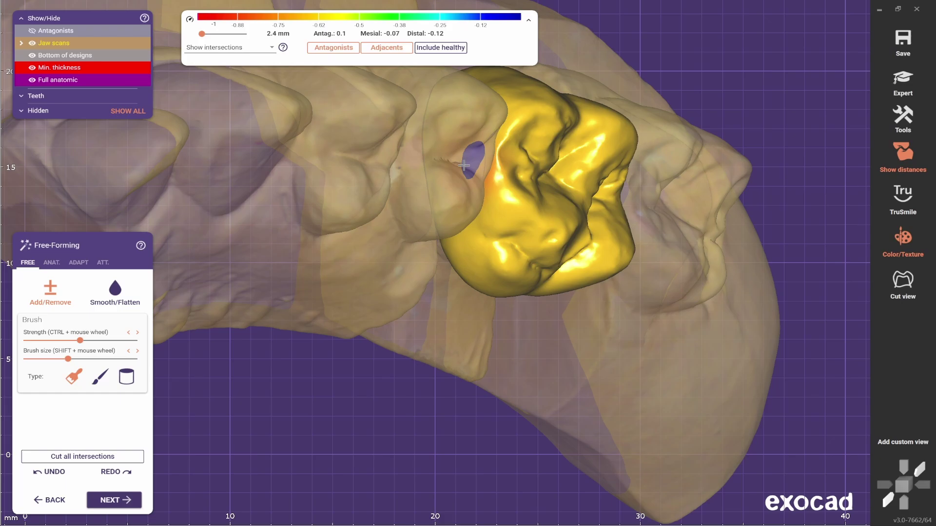
click(463, 163)
scroll(463, 163, down, 3)
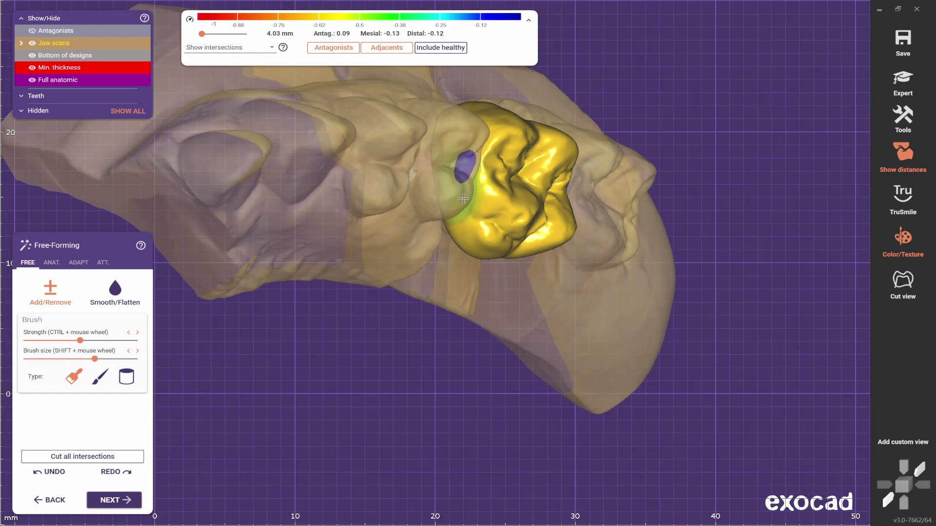
right_drag(464, 166, 543, 248)
scroll(629, 199, up, 1)
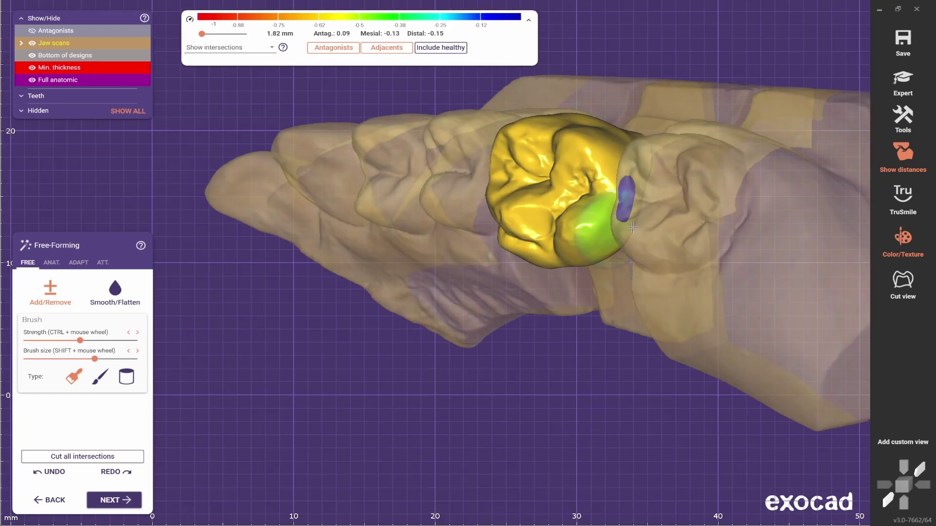
Step: Cut the crown's approximal intersections with the adjacent teeth at a desired distance of -0.01 mm and check both contacts
click(80, 264)
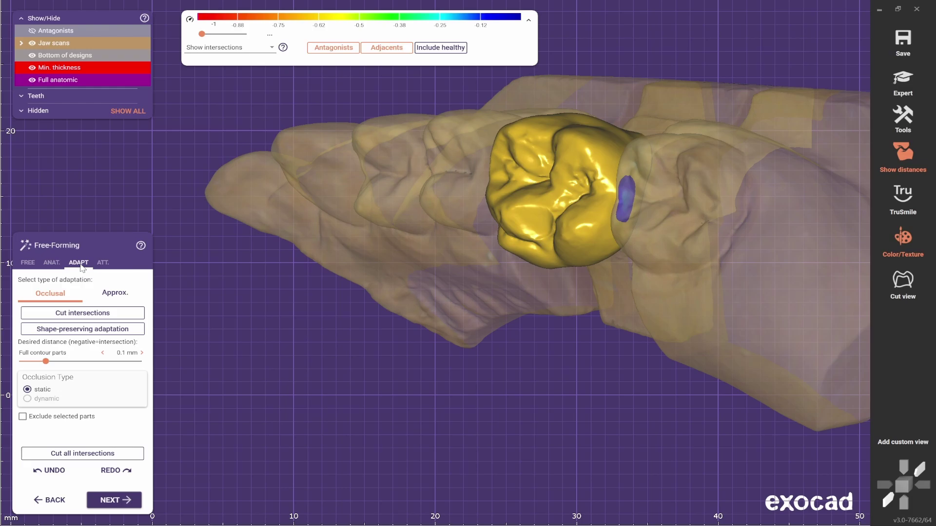
click(110, 295)
right_drag(307, 401, 332, 373)
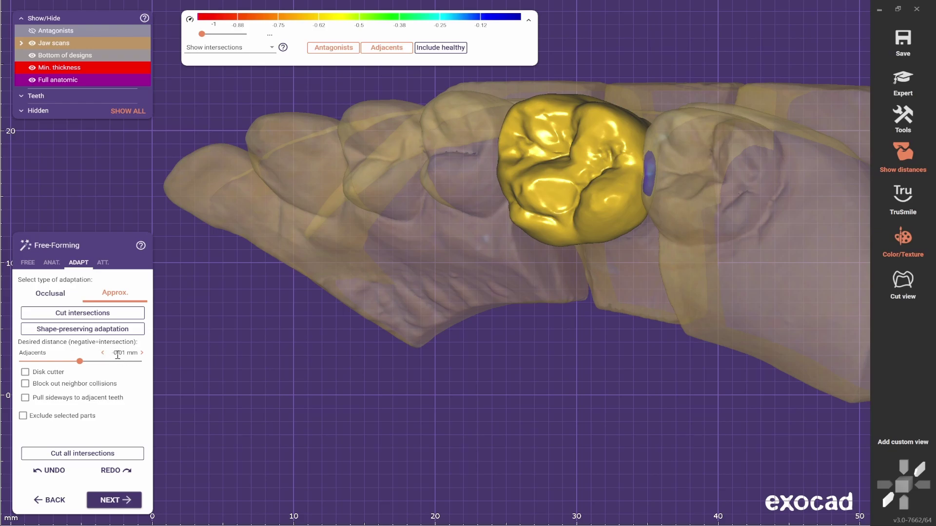
scroll(370, 293, down, 3)
right_drag(336, 312, 549, 302)
click(76, 318)
scroll(627, 196, up, 5)
right_drag(555, 223, 532, 256)
scroll(457, 300, down, 3)
scroll(531, 257, up, 3)
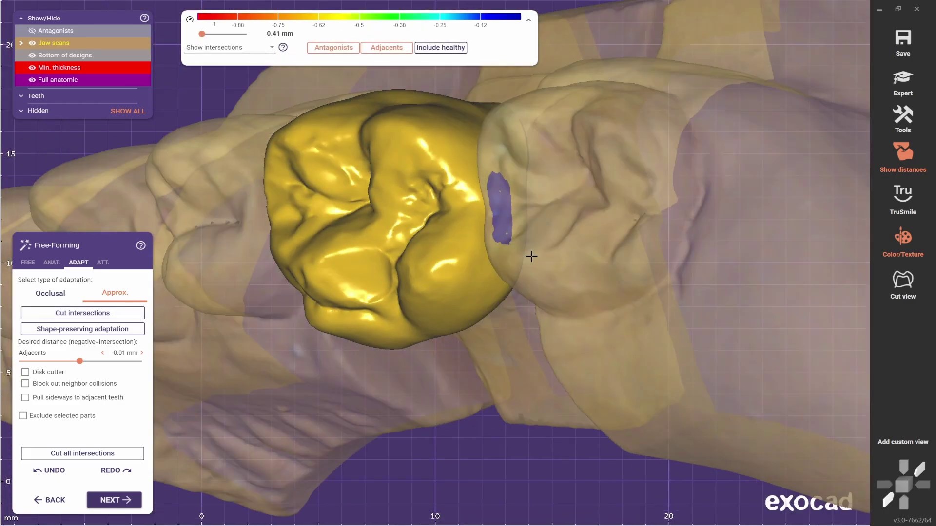
scroll(564, 185, down, 3)
right_drag(564, 185, 402, 271)
middle_drag(402, 271, 423, 296)
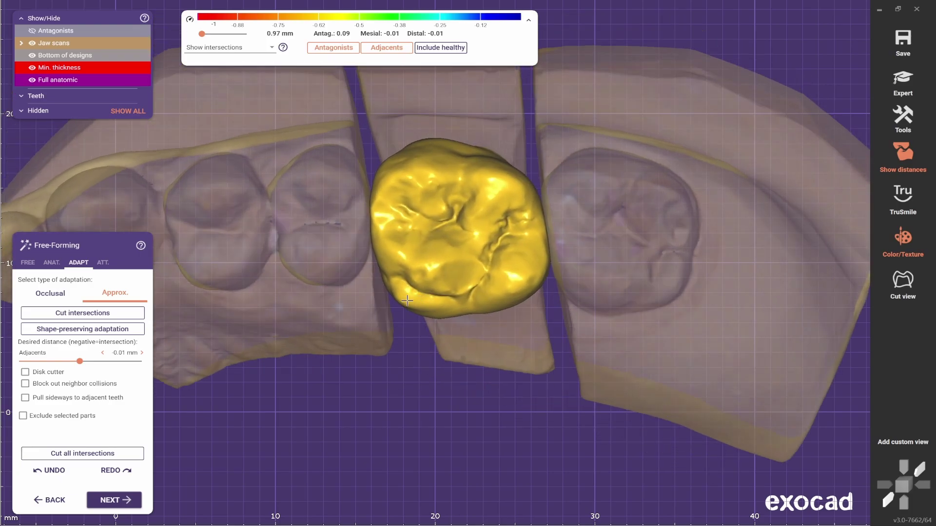
Step: Smooth the lingual side of the crown using Smooth/Flatten with a smaller brush
click(28, 263)
scroll(334, 365, down, 3)
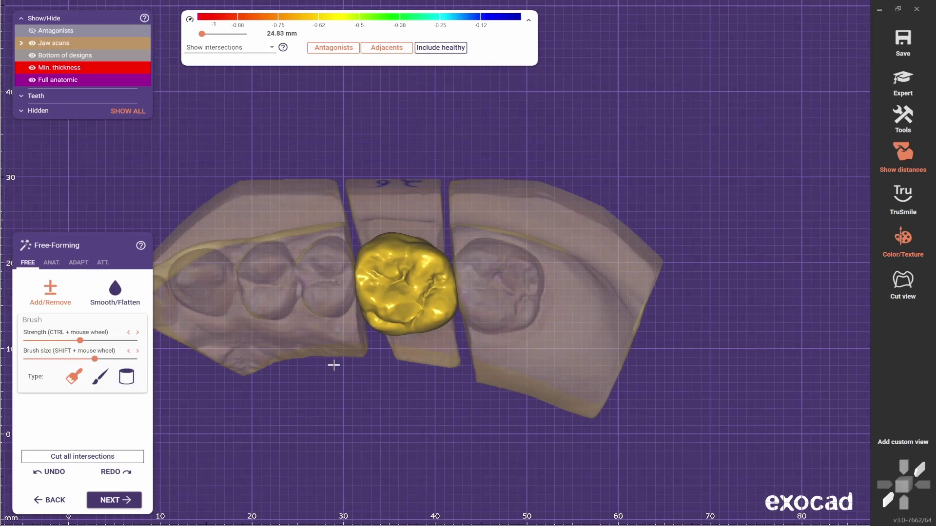
right_drag(335, 367, 345, 320)
scroll(338, 348, up, 3)
scroll(343, 341, up, 2)
shift+scroll(549, 271, up, 1)
mouse_move(514, 287)
right_down()
mouse_move(511, 307)
mouse_move(534, 301)
right_up()
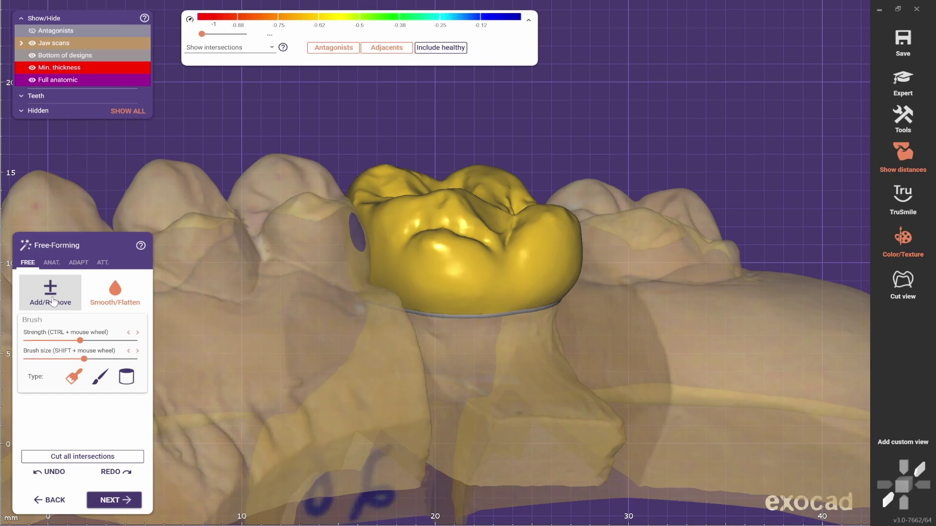
Step: Remove a little material from the crown's distolingual bulge with Add/Remove and smooth that area
click(37, 307)
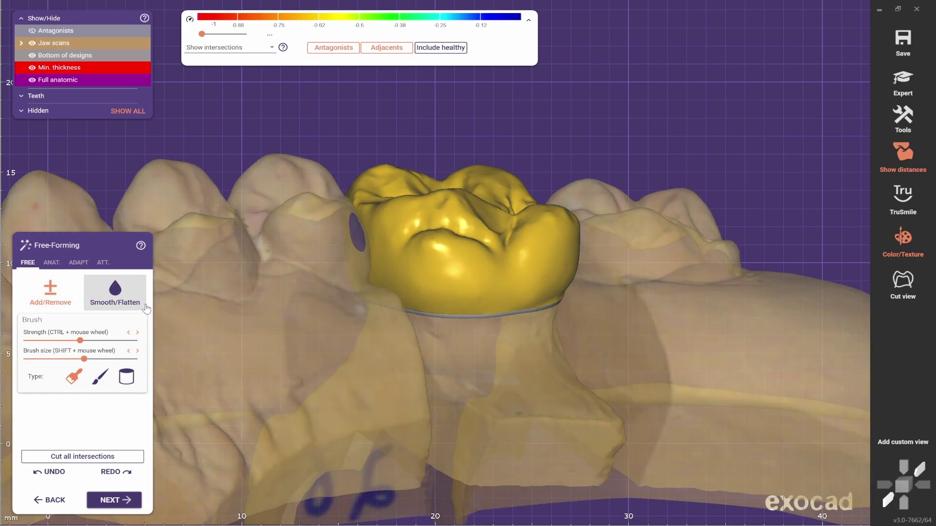
click(136, 291)
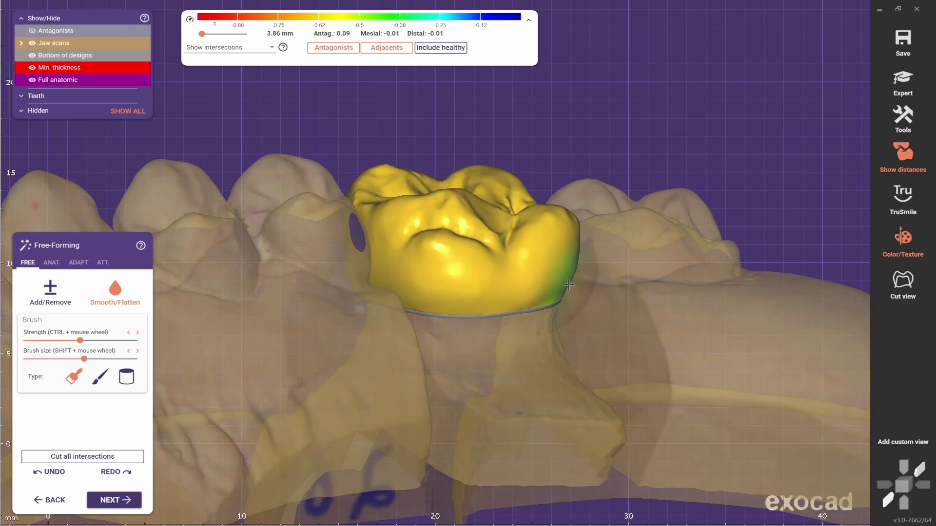
scroll(575, 290, down, 4)
mouse_move(570, 286)
right_down()
mouse_move(579, 297)
mouse_move(583, 287)
mouse_move(580, 298)
right_up()
scroll(578, 282, up, 3)
scroll(578, 282, down, 2)
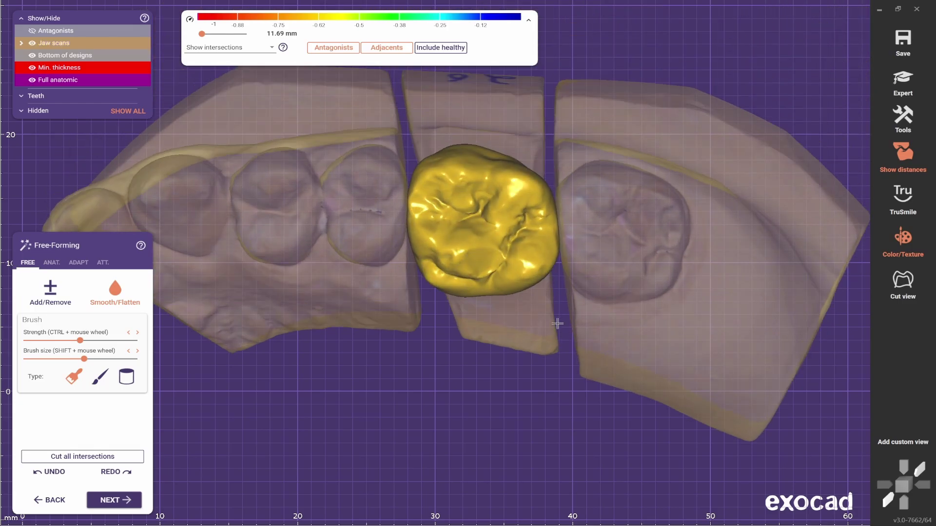
Step: Finish free-forming crown 26, then merge and save the restoration to the project directory
right_drag(292, 405, 274, 416)
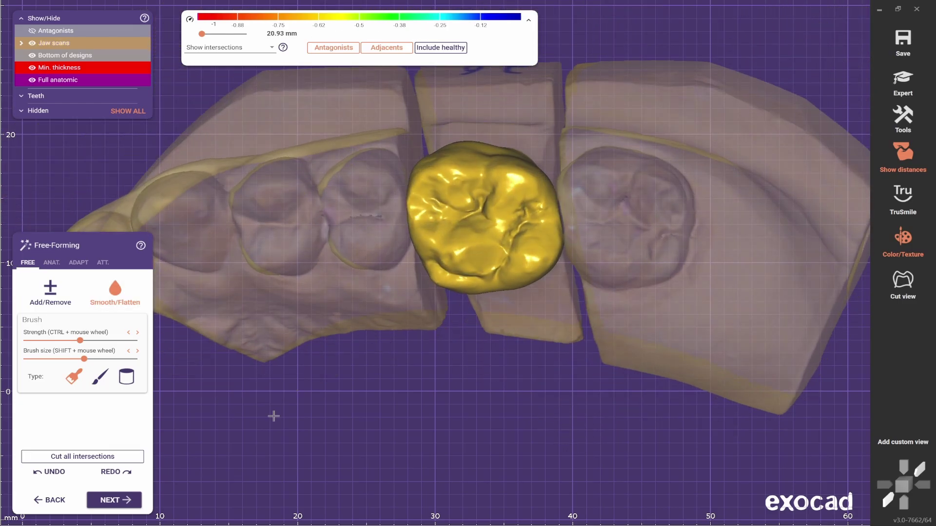
click(114, 501)
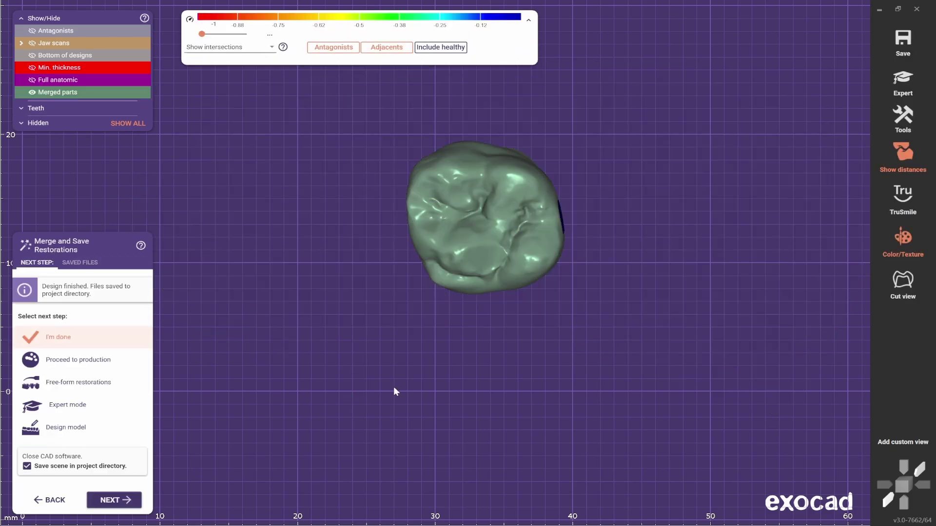
mouse_move(418, 362)
right_down()
mouse_move(424, 351)
mouse_move(407, 373)
right_up()
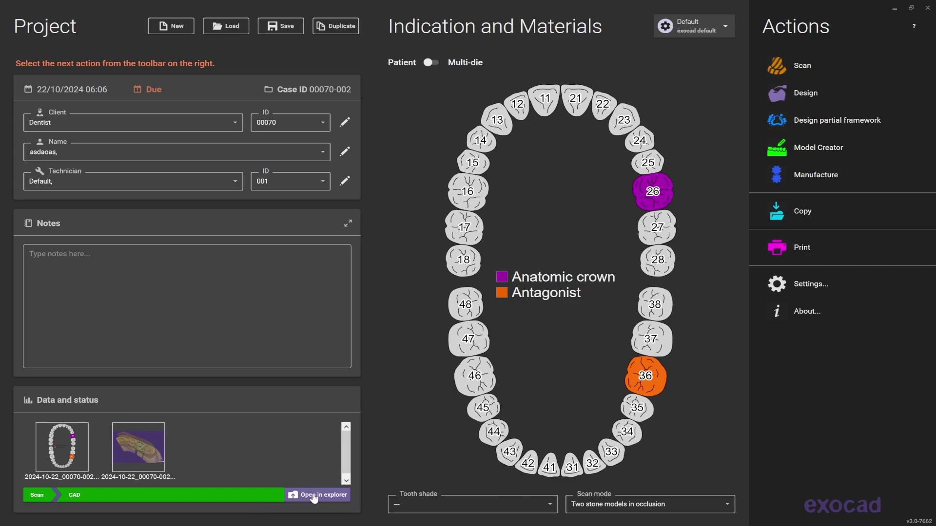
Step: Open the 26-crown_cad STL file from the project folder in 3Shape 3D Viewer and inspect the crown
click(314, 496)
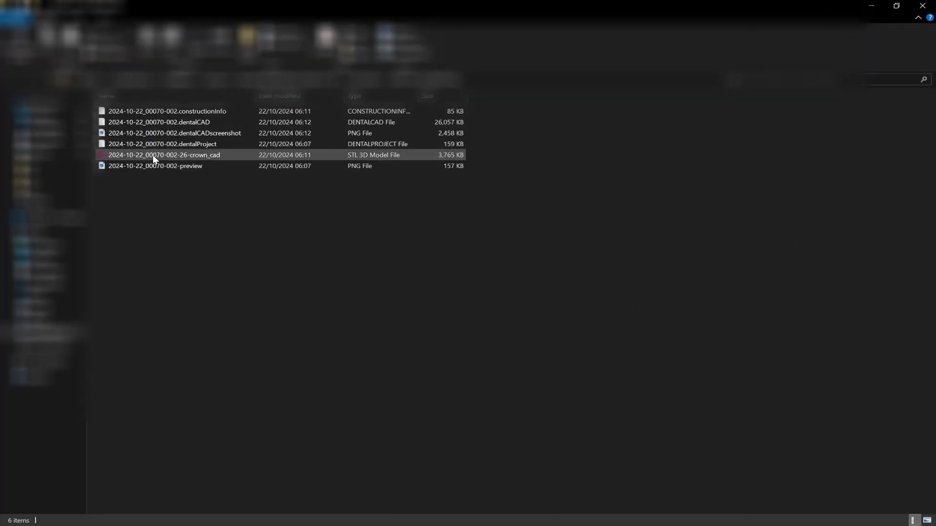
click(923, 5)
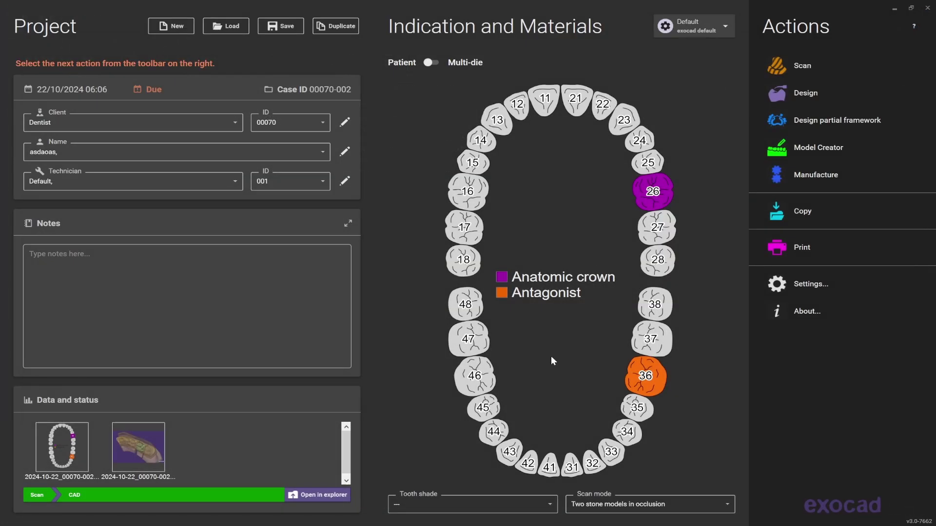
click(317, 496)
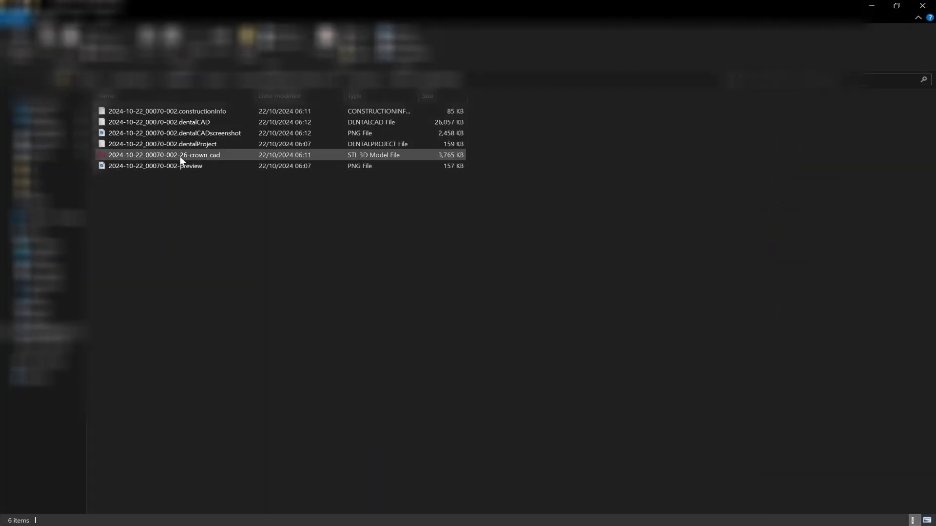
click(206, 156)
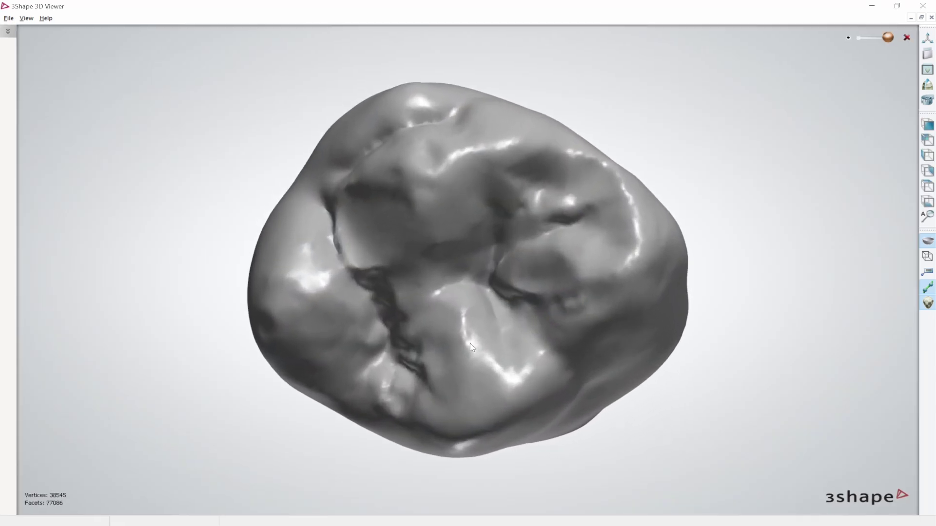
right_drag(499, 365, 478, 361)
scroll(504, 336, up, 4)
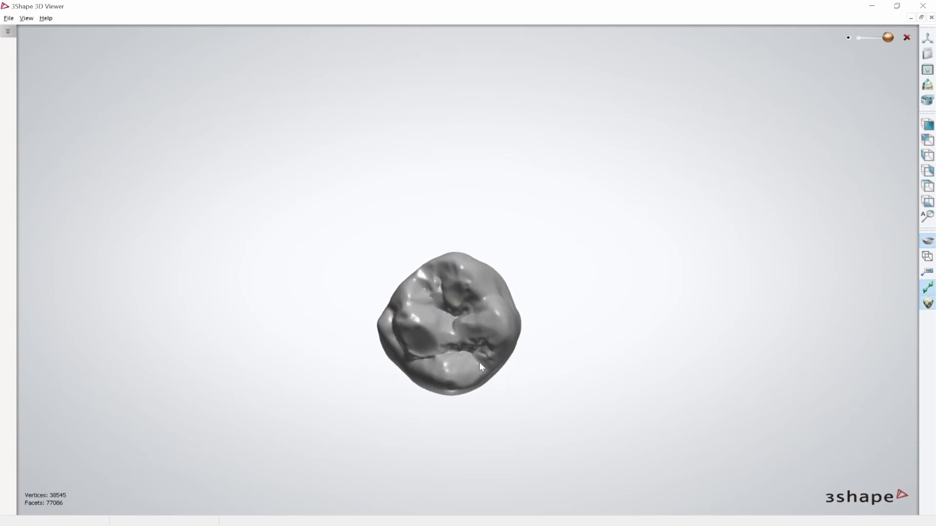